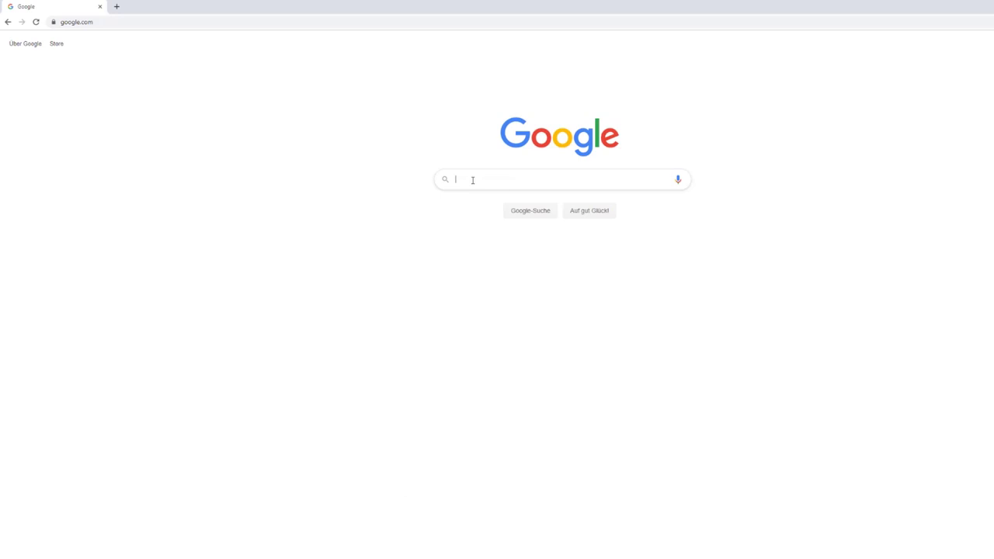
Place the cursor in the Google homepage search box to begin a query.
click(473, 180)
Search Google for 'studentenwerk kiel' and open the official Studentenwerk SH result.
text(studentenwerk)
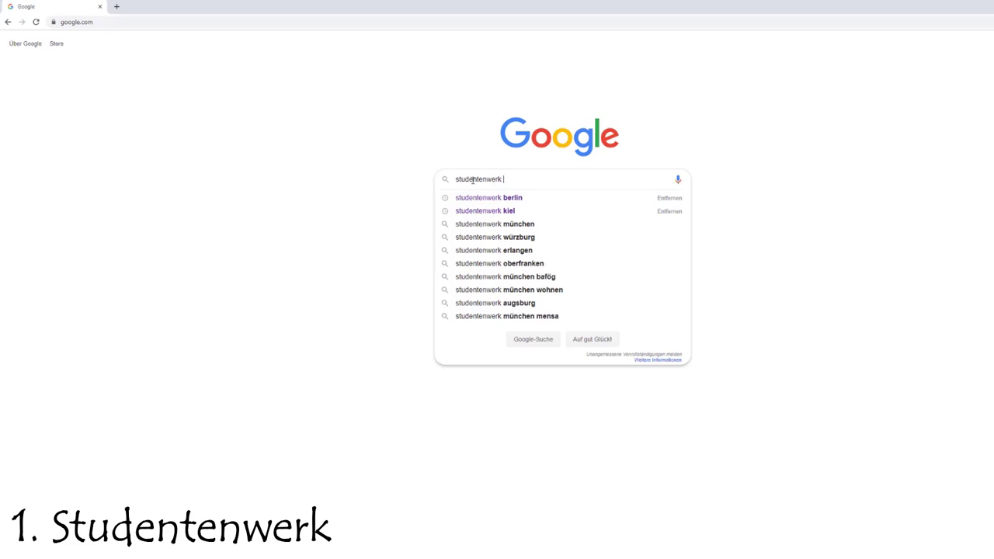
text( kiel)
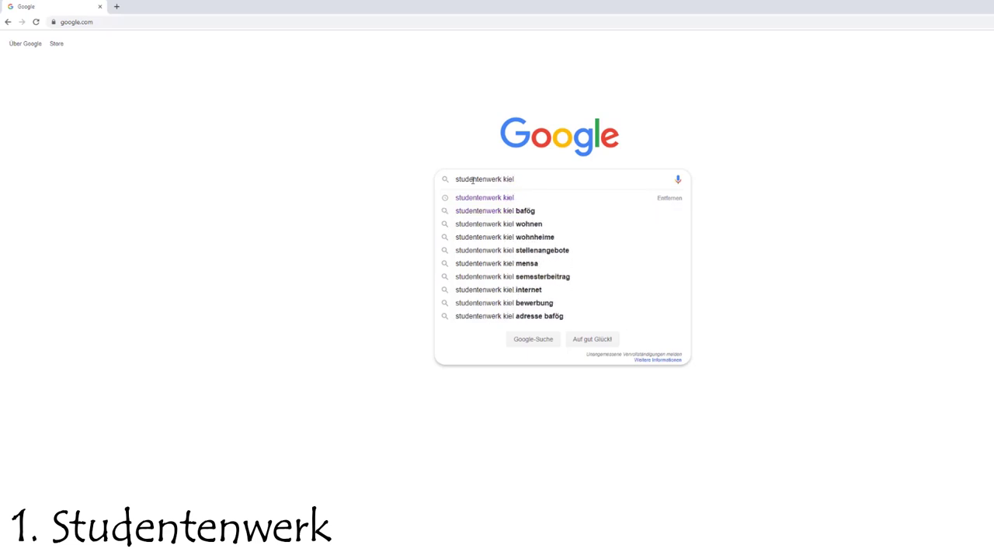
key(Return)
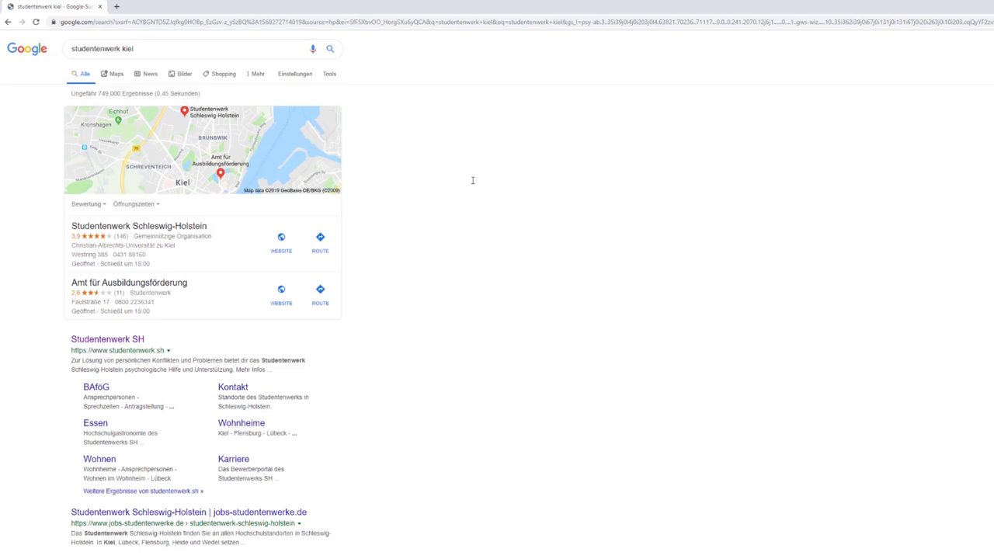
click(121, 342)
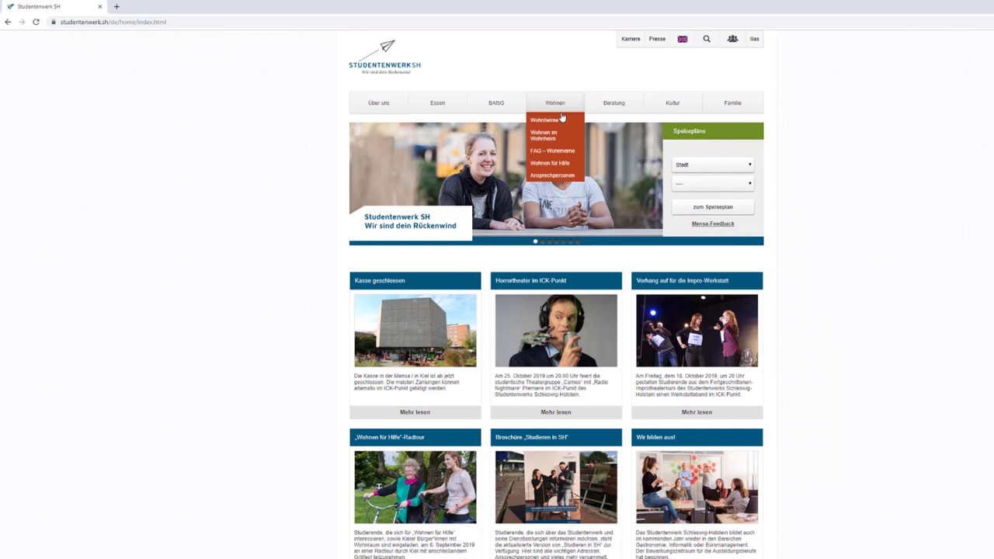
Switch the site to English with the UK flag and go to the Accommodation section.
click(683, 40)
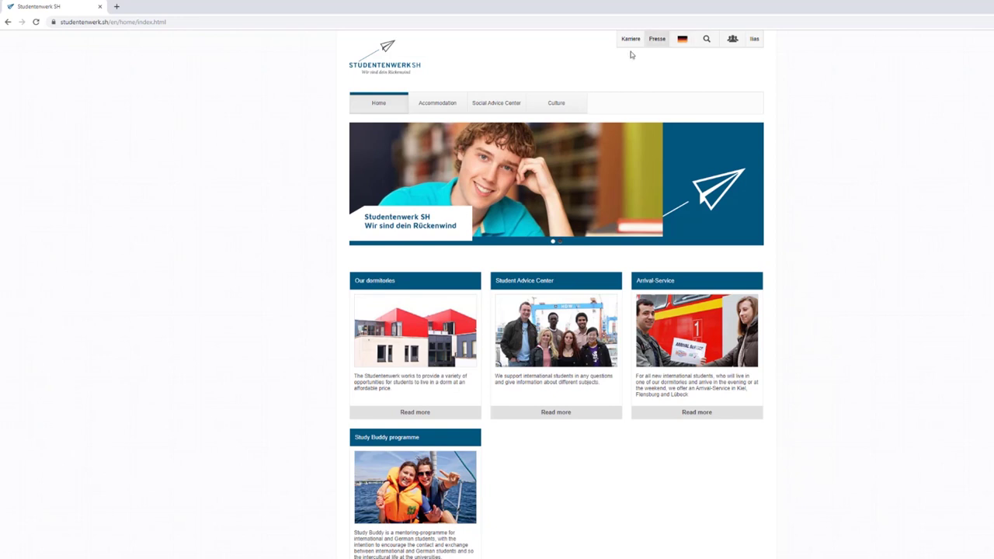
mouse_move(421, 101)
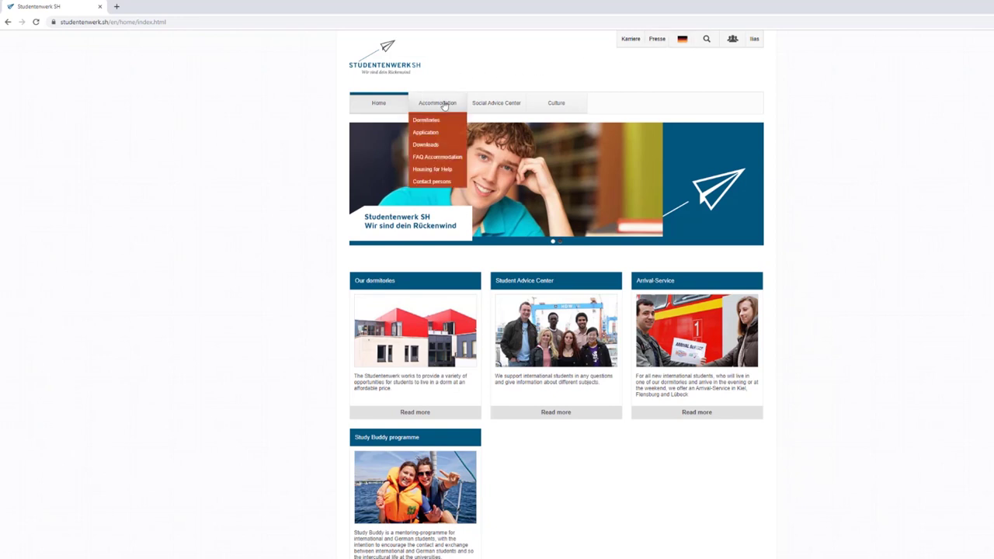
click(443, 104)
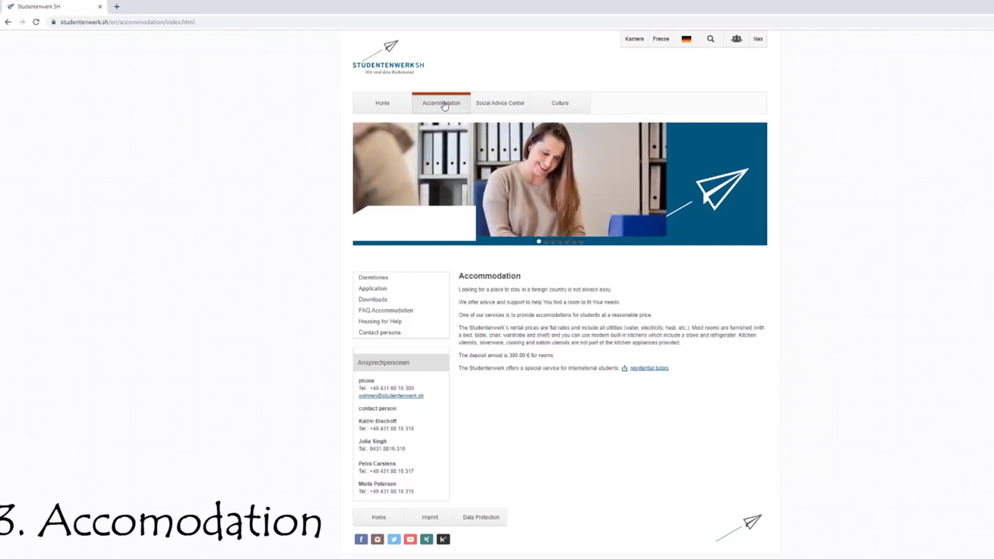
Go to Dormitories, open Dormitories in Kiel and scroll through the residence cards.
click(425, 280)
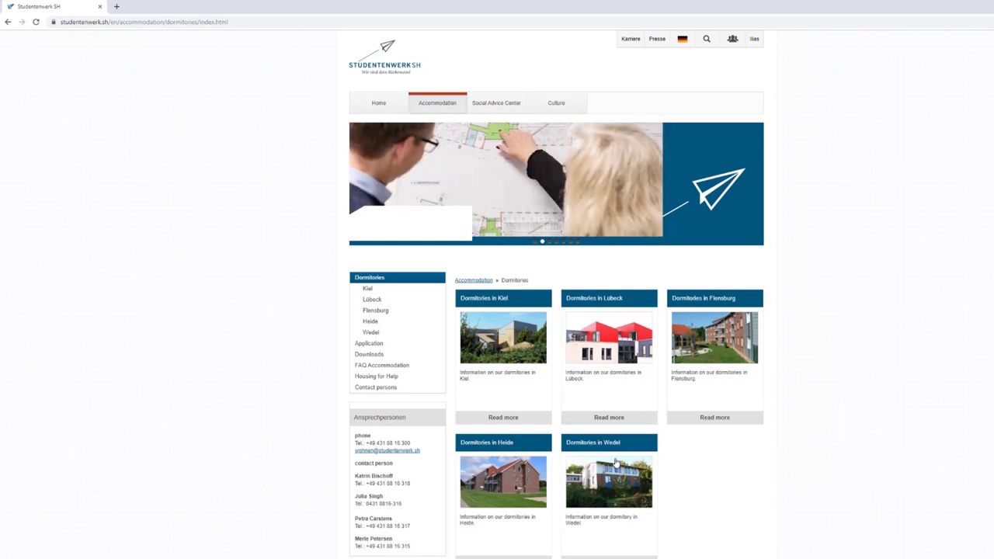
click(503, 418)
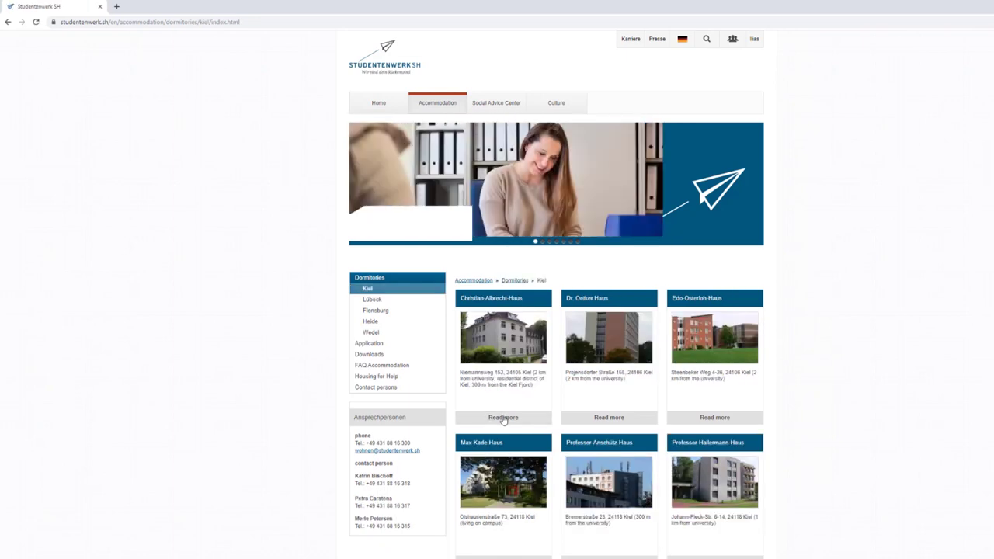
scroll(512, 335, down, 2)
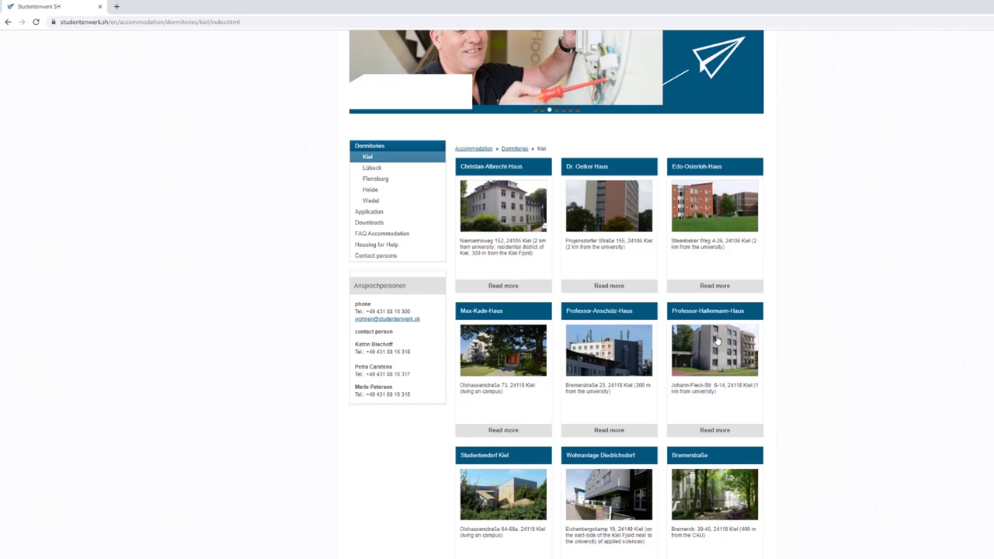
Open Edo-Osterloh-Haus details and highlight its feature list and 207,- € average rent.
click(710, 288)
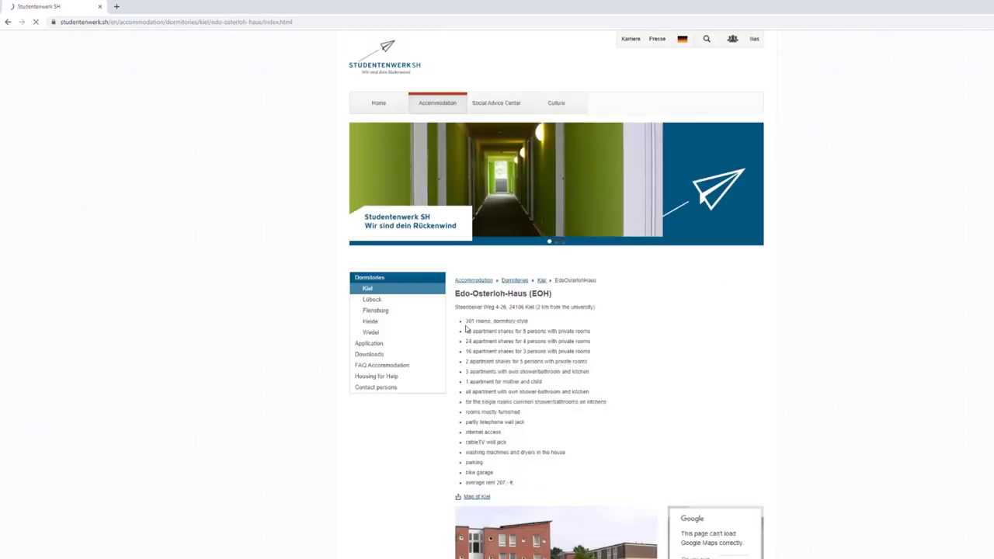
drag(466, 323, 525, 493)
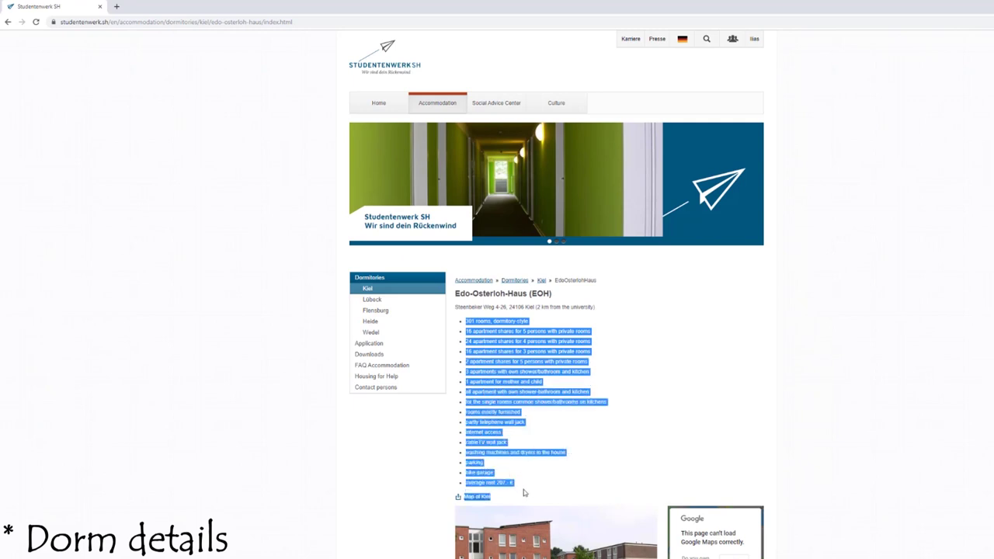
click(514, 331)
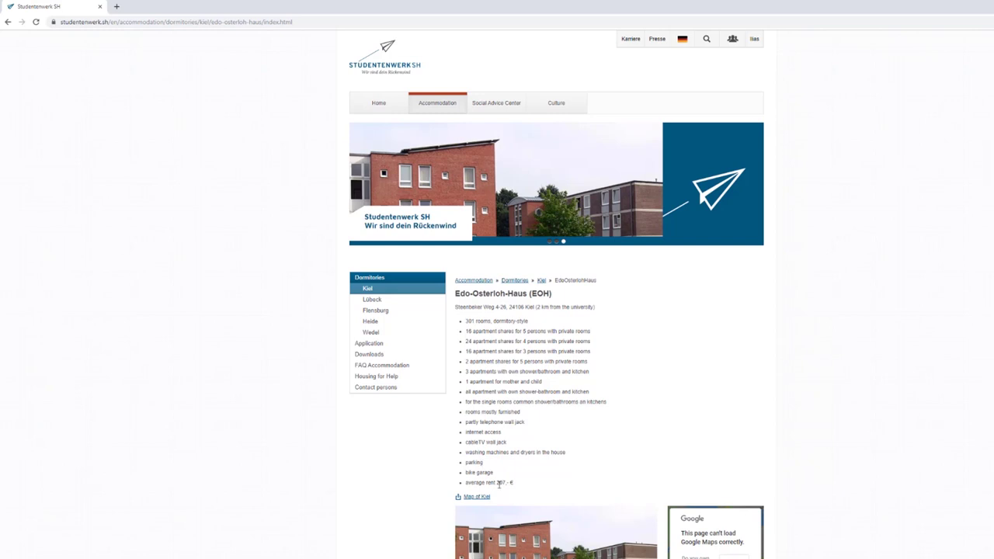
drag(497, 483, 520, 486)
scroll(602, 451, down, 1)
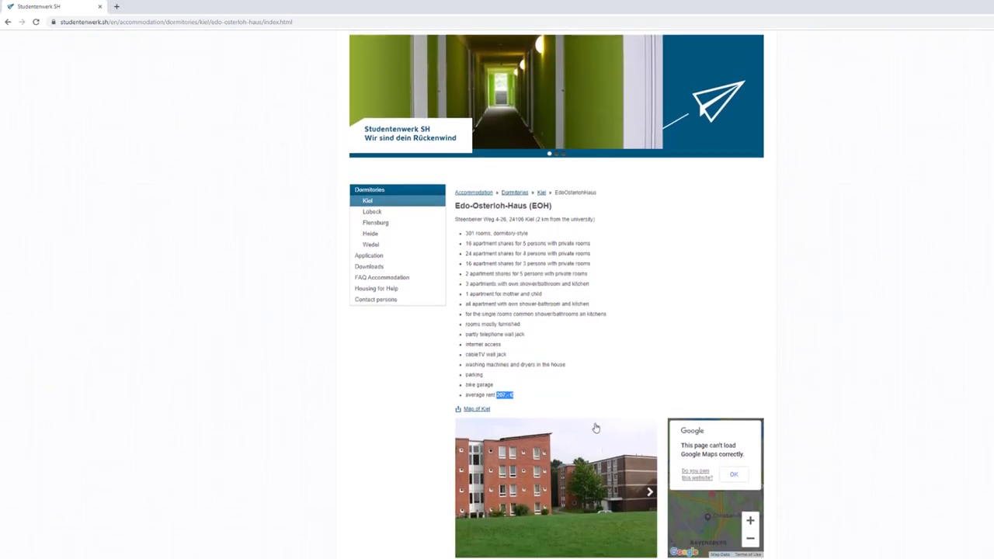
Page through the room photos to the kitchen shot, then go to the Application page.
click(649, 492)
click(649, 493)
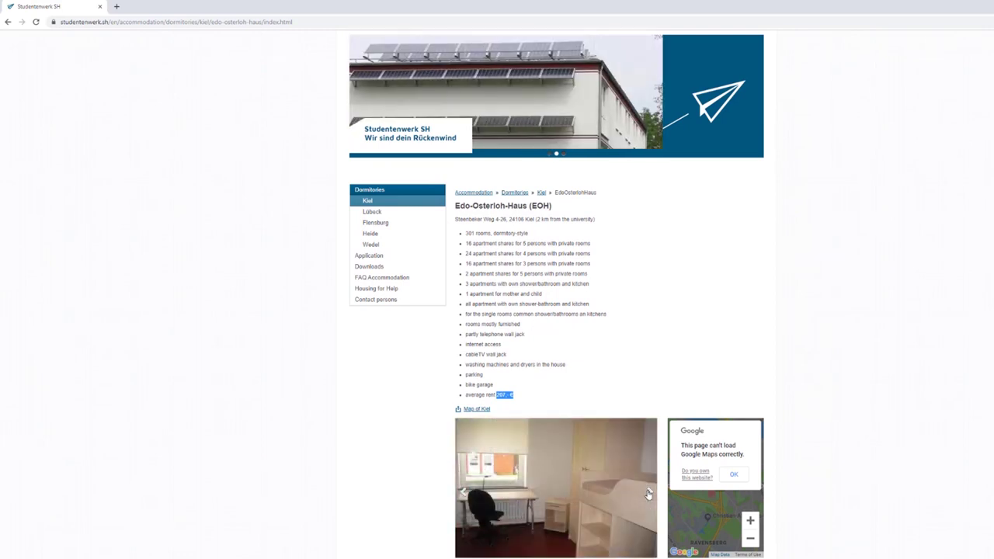
click(650, 492)
click(650, 493)
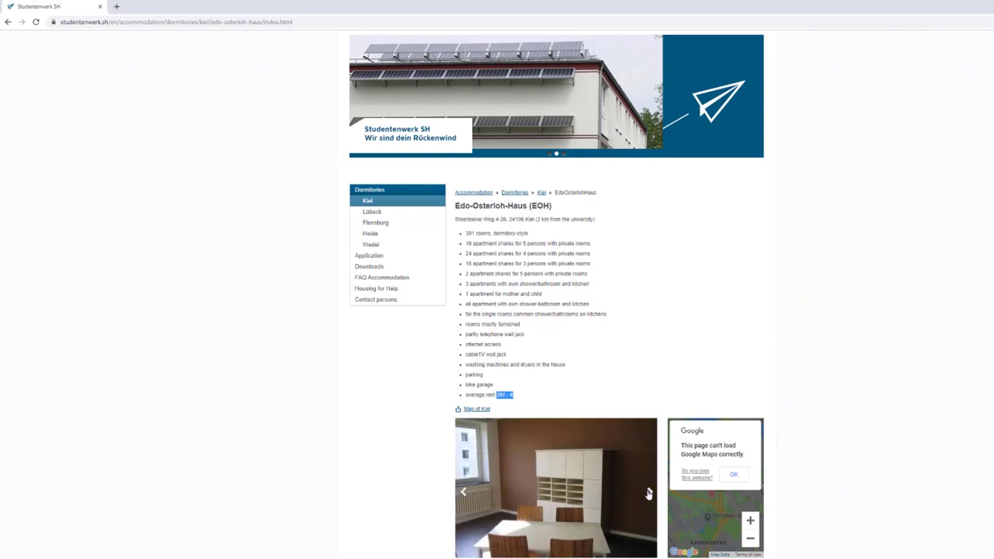
click(650, 492)
click(650, 492)
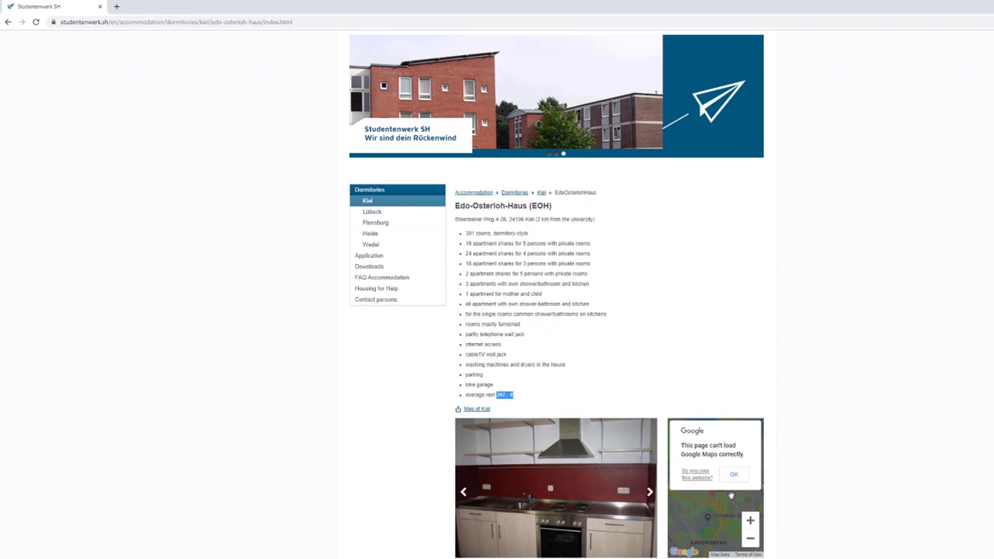
click(379, 263)
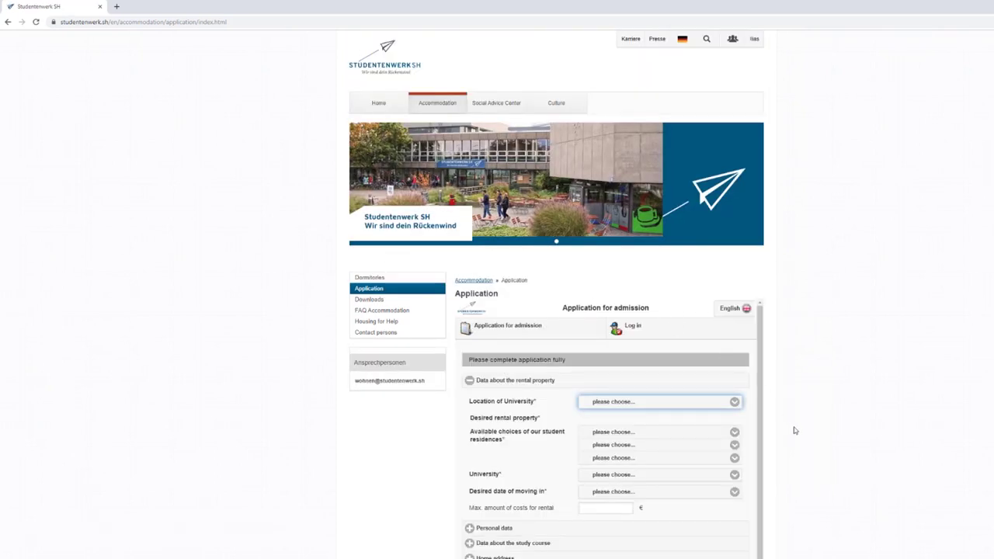
Select Kiel as the university location on the application form.
scroll(794, 430, down, 3)
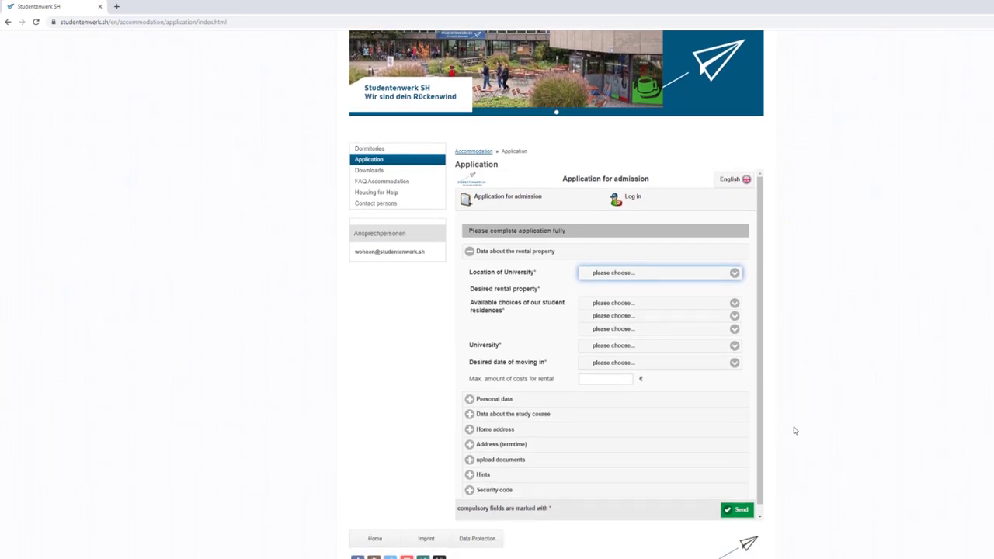
click(705, 275)
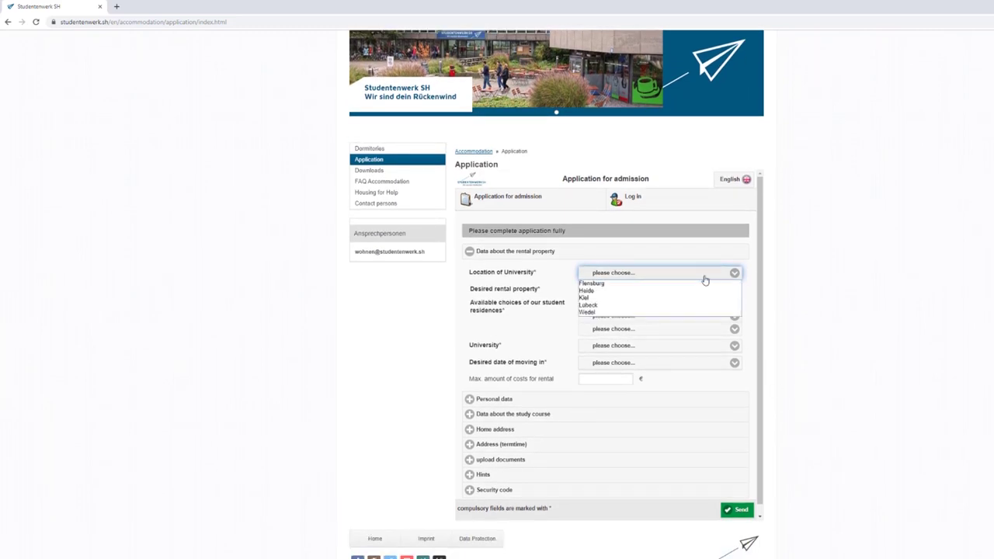
click(661, 297)
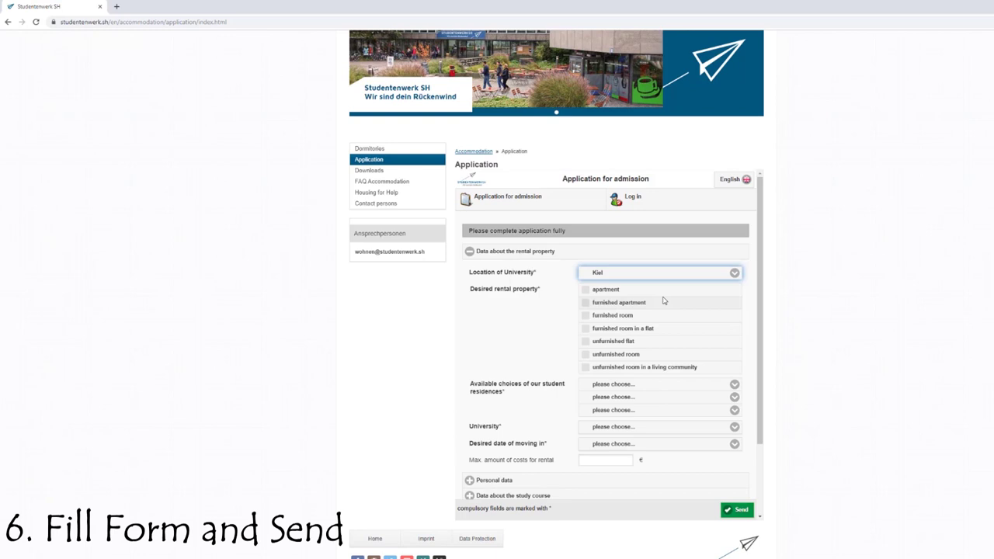
Tick furnished room, furnished room in a flat and furnished apartment as desired properties.
click(585, 316)
click(585, 328)
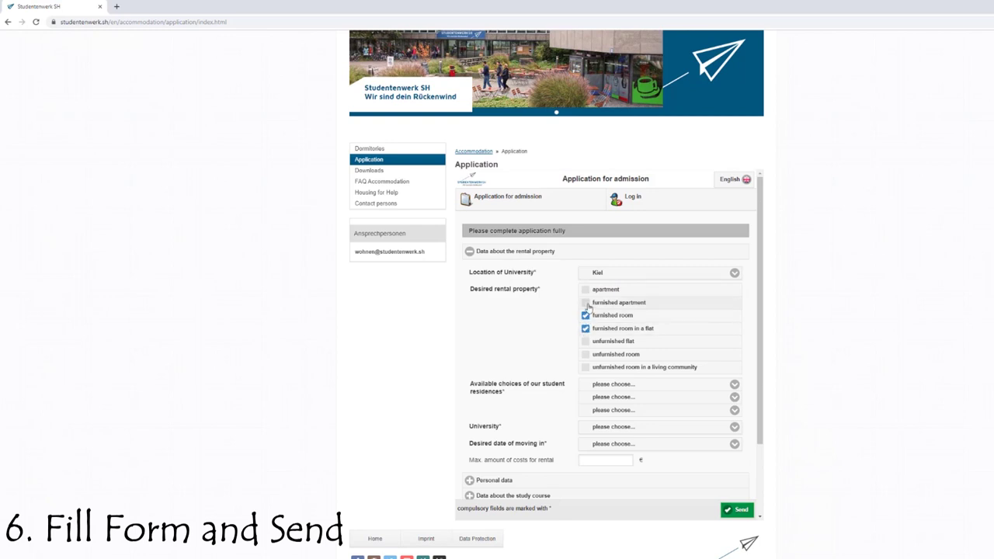
click(587, 304)
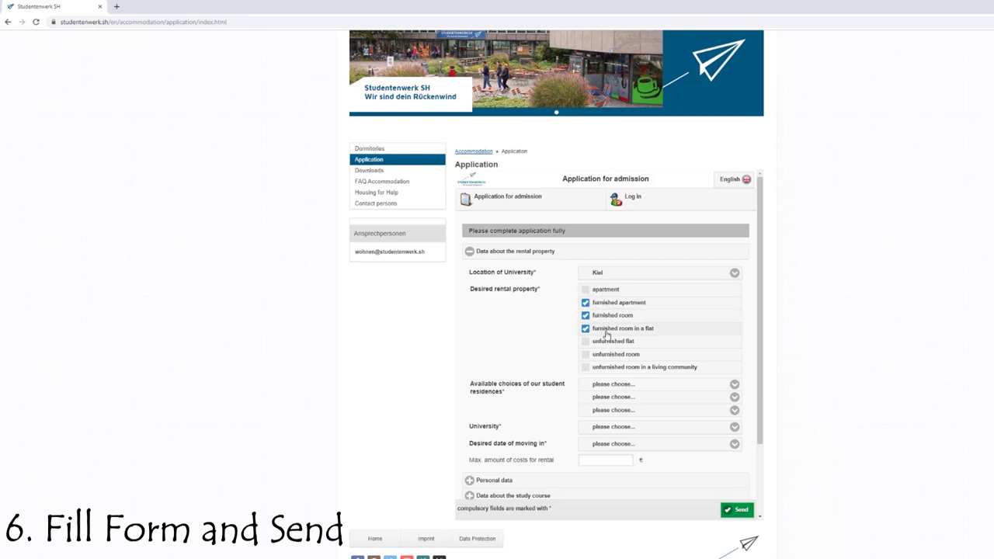
scroll(606, 334, down, 1)
scroll(607, 334, down, 1)
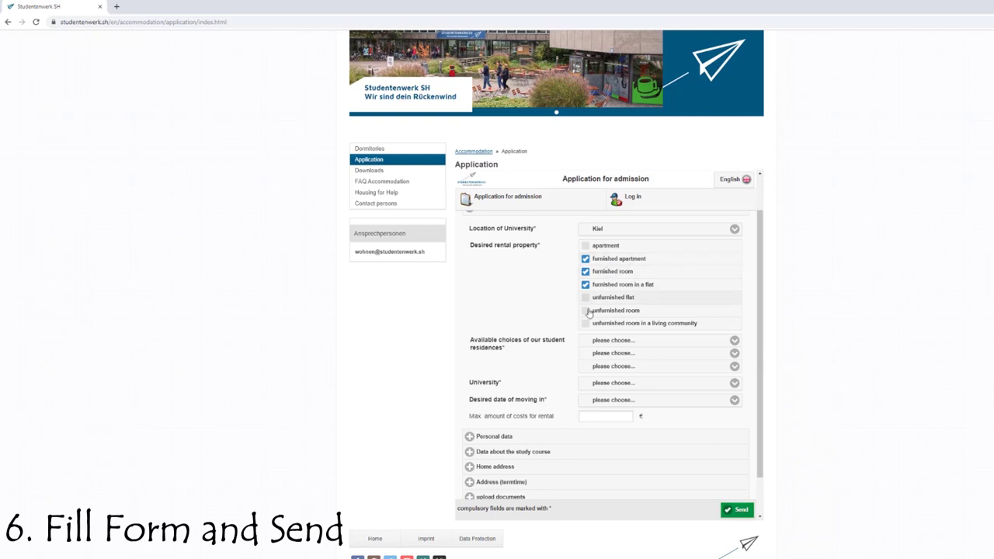
Choose Edo-Osterloh-Haus, Christian-Albrechts-Haus and Professor-Anschütz-Haus as the three residence preferences.
click(649, 345)
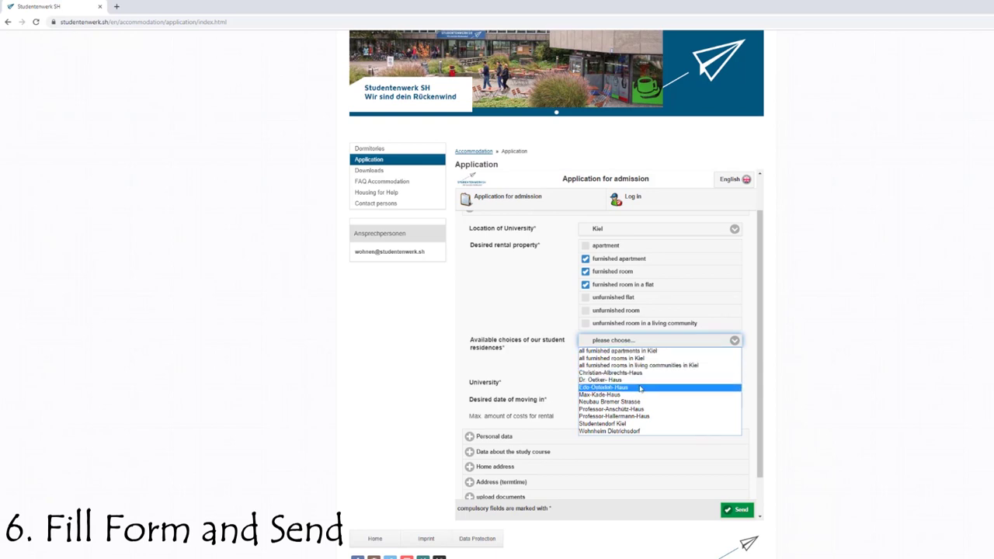
click(641, 387)
click(650, 354)
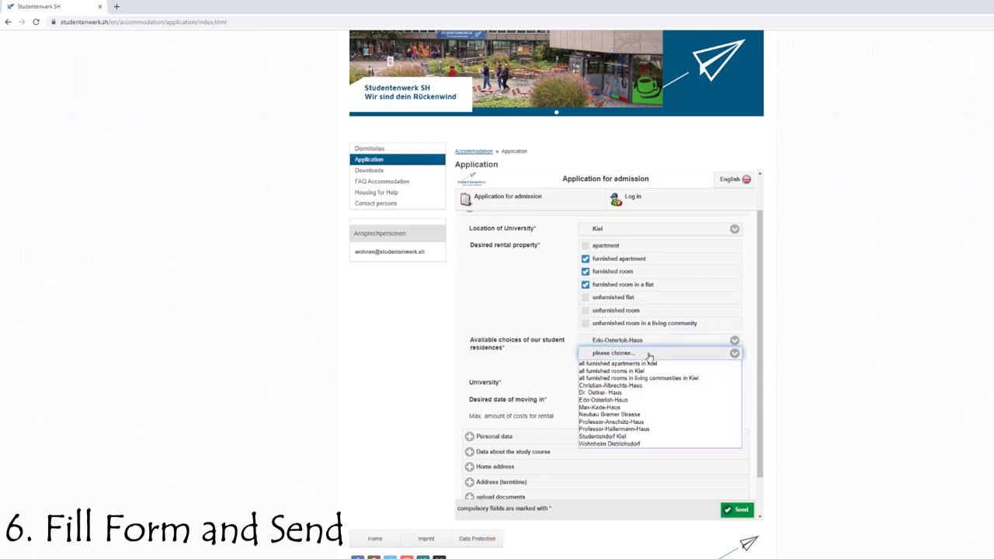
click(643, 386)
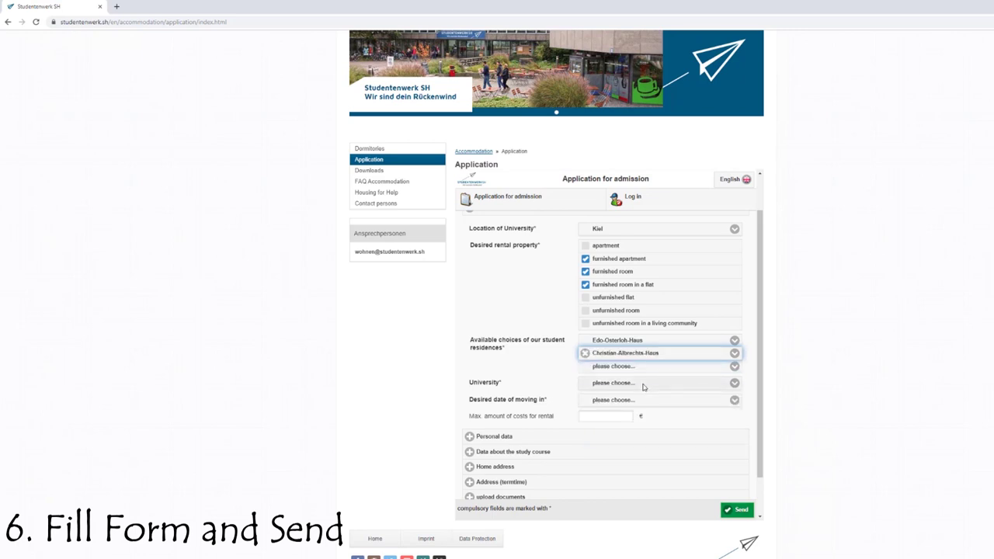
click(643, 370)
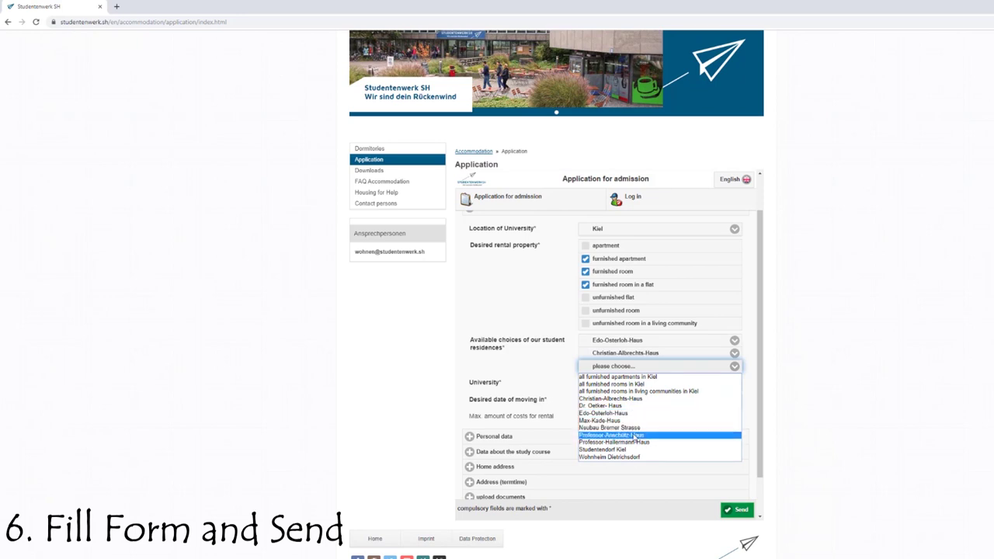
click(635, 437)
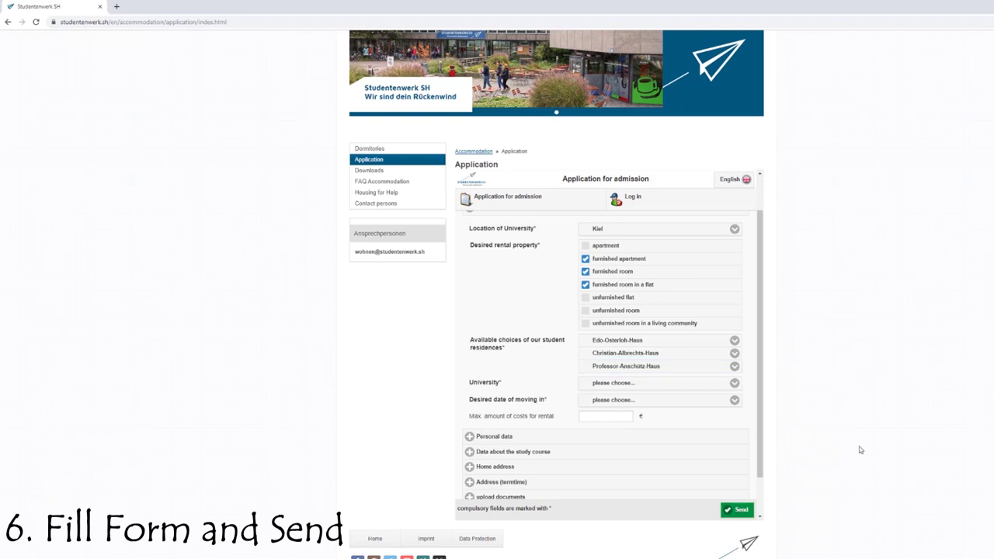
Select Fachhochschule Kiel, move-in SS 2020 (01.03.20), and enter 300 as maximum rental cost.
click(734, 385)
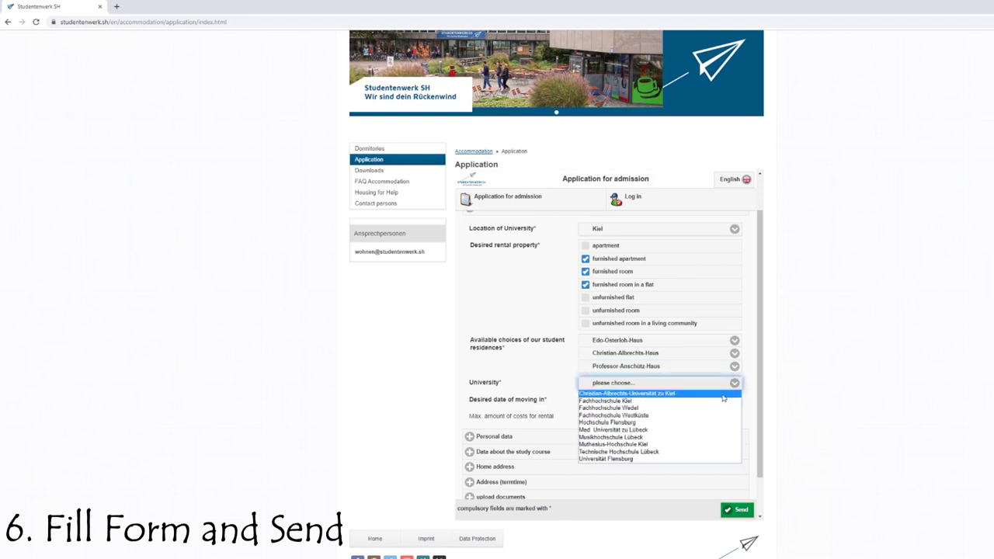
click(721, 401)
click(722, 401)
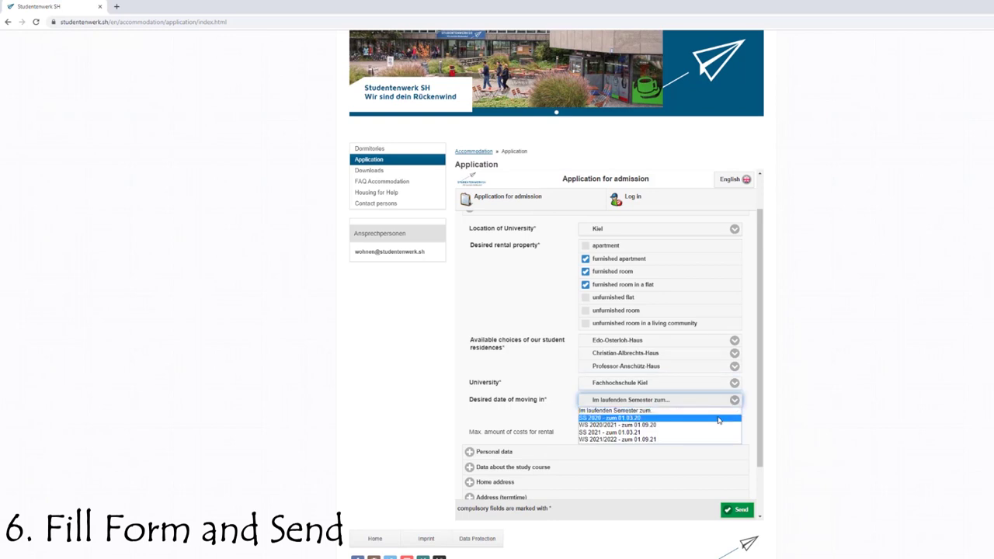
click(719, 419)
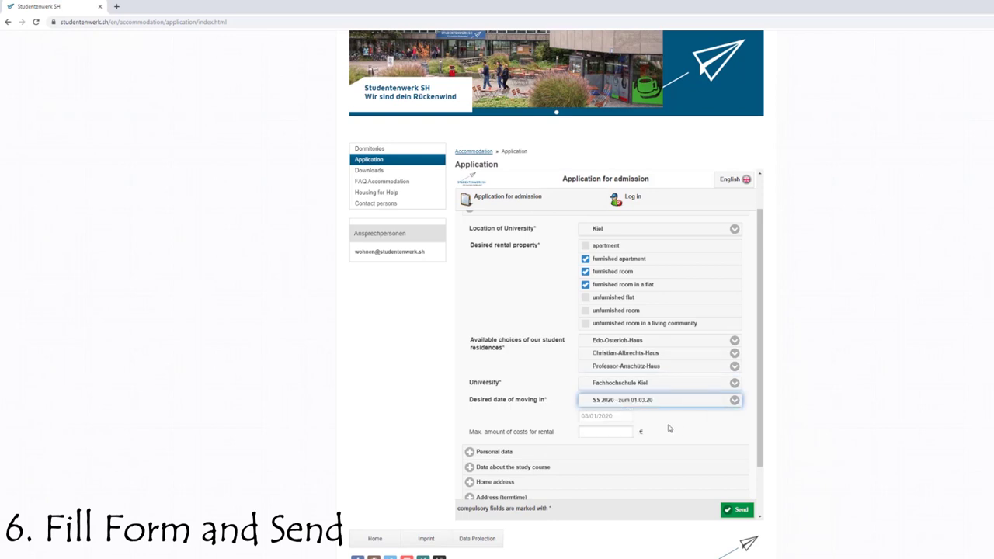
click(607, 432)
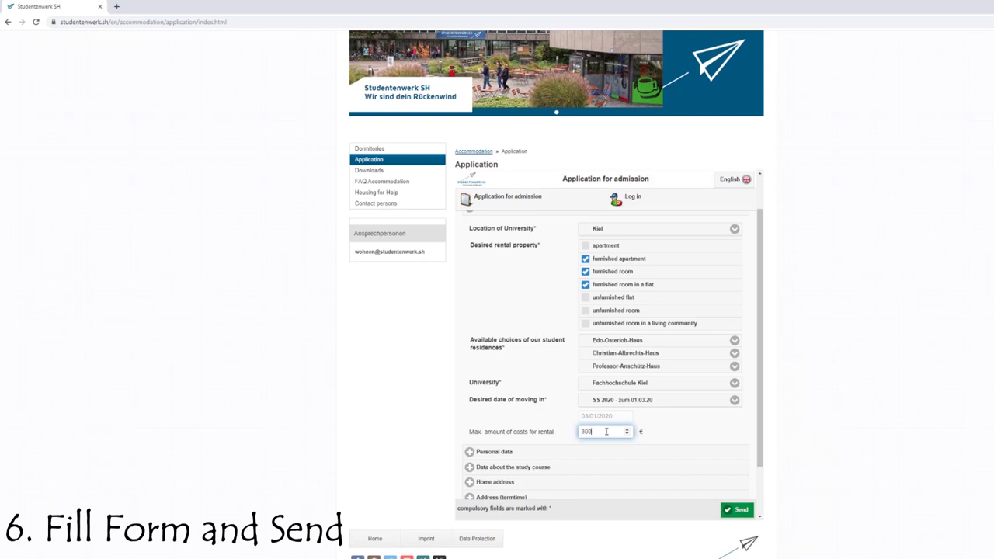
Expand the Personal data, study course, Home address, upload documents, Hints and Security code sections.
scroll(757, 367, down, 1)
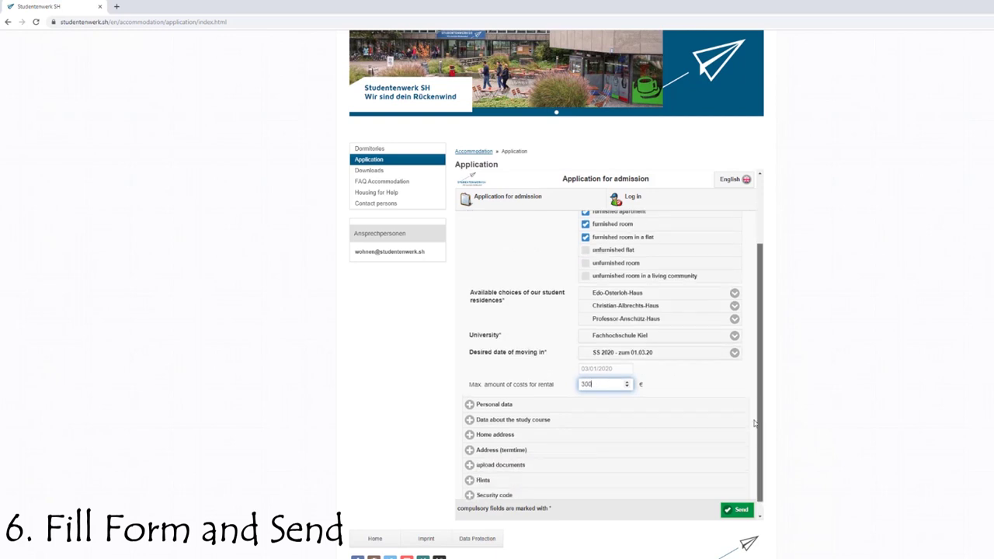
click(545, 393)
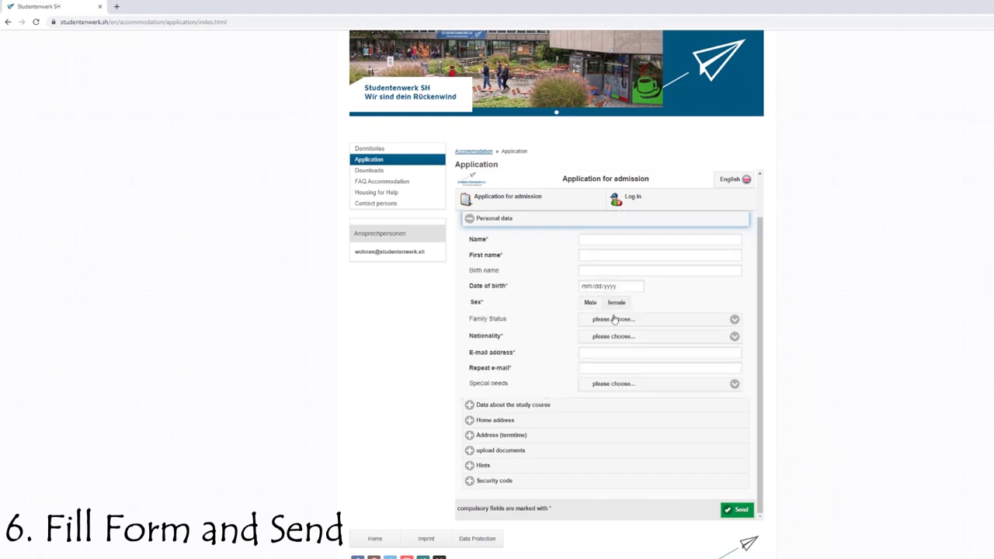
click(580, 407)
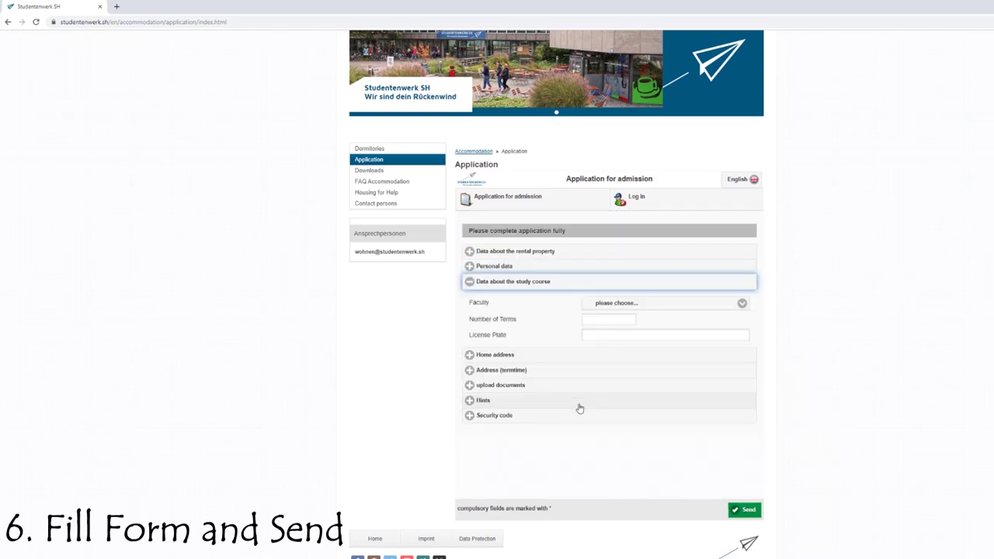
click(613, 354)
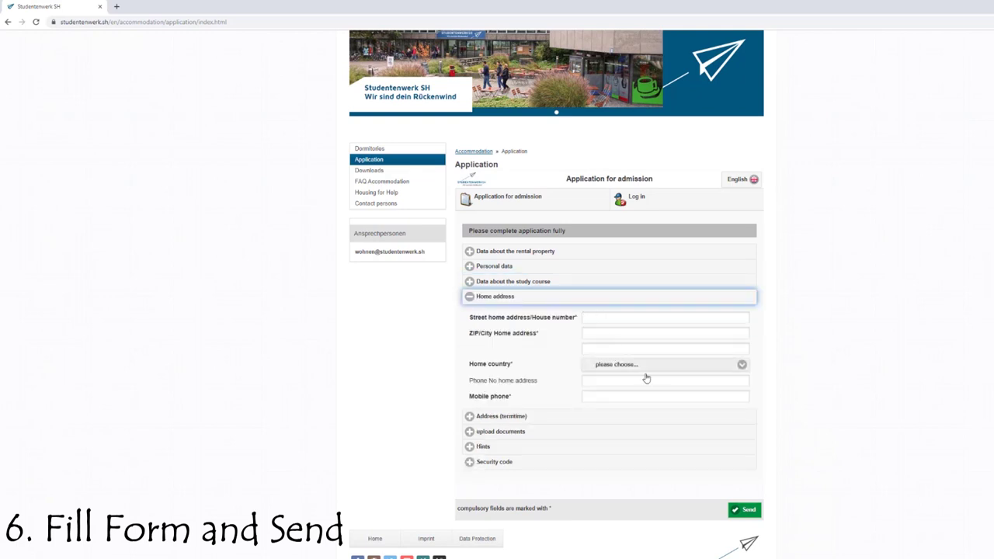
click(599, 432)
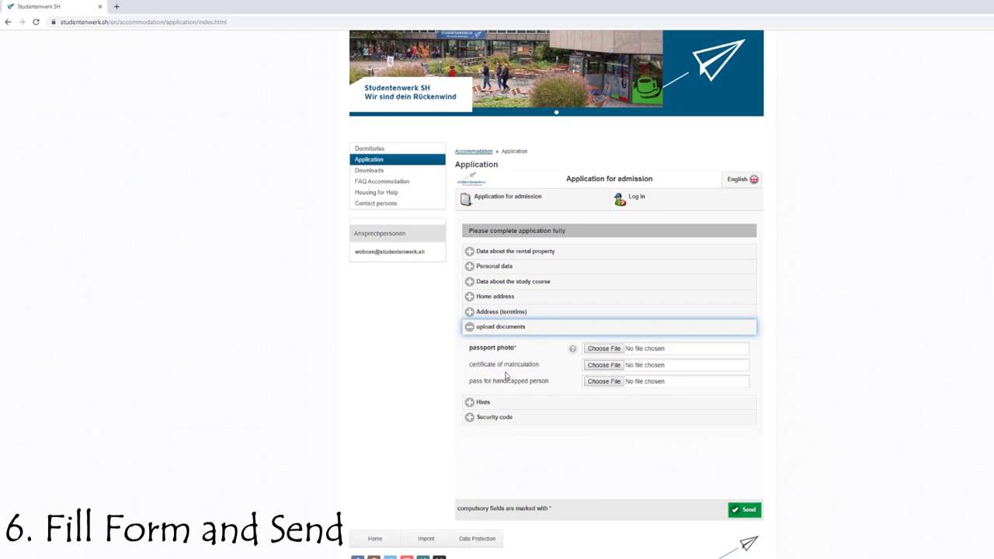
click(509, 403)
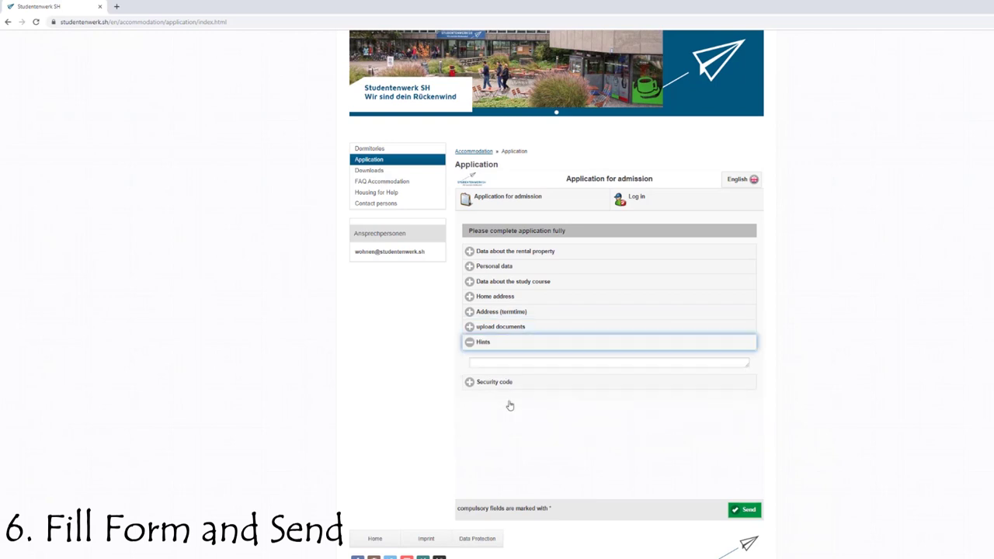
click(510, 391)
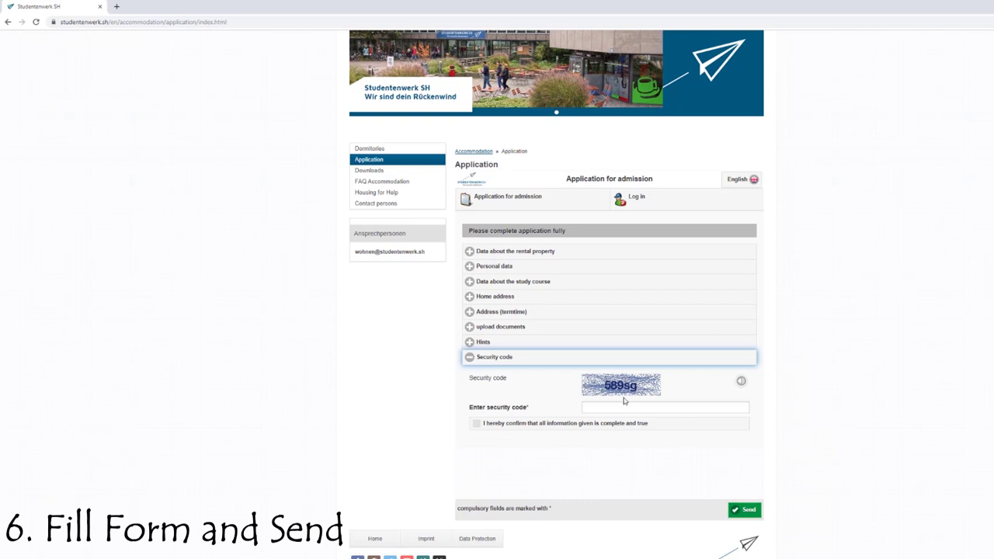